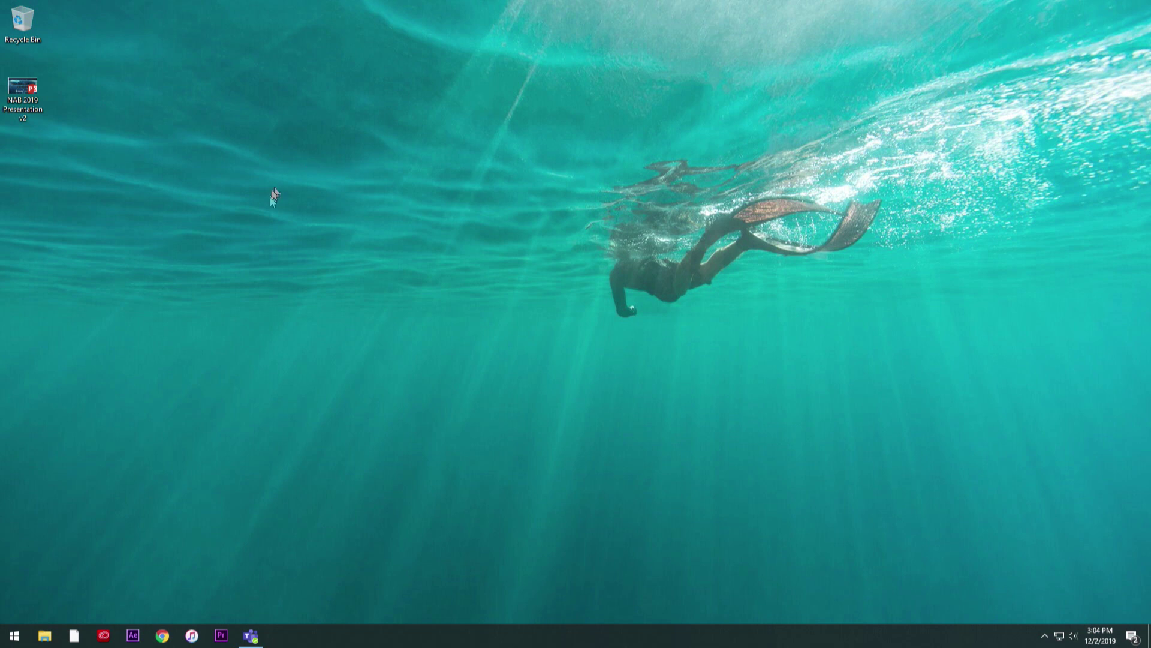
# Go to ndi.tv in Chrome, view the NDI Tools 4.1 download page, then minimize the browser.
pyautogui.click(160, 637)
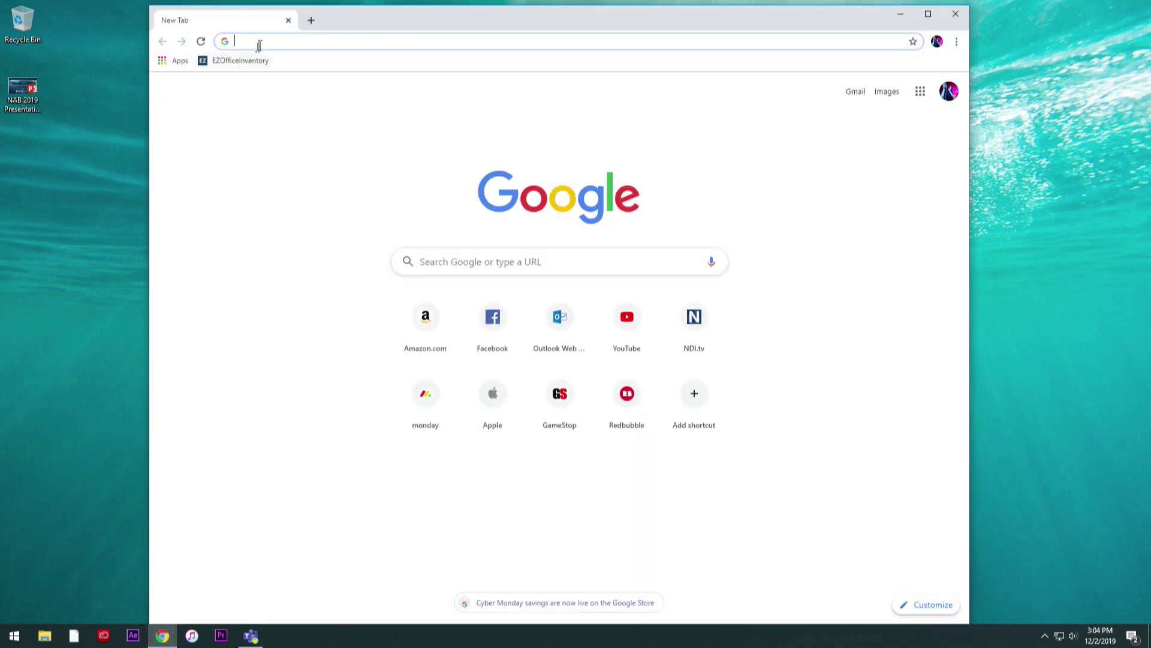
pyautogui.write('ndi.tv')
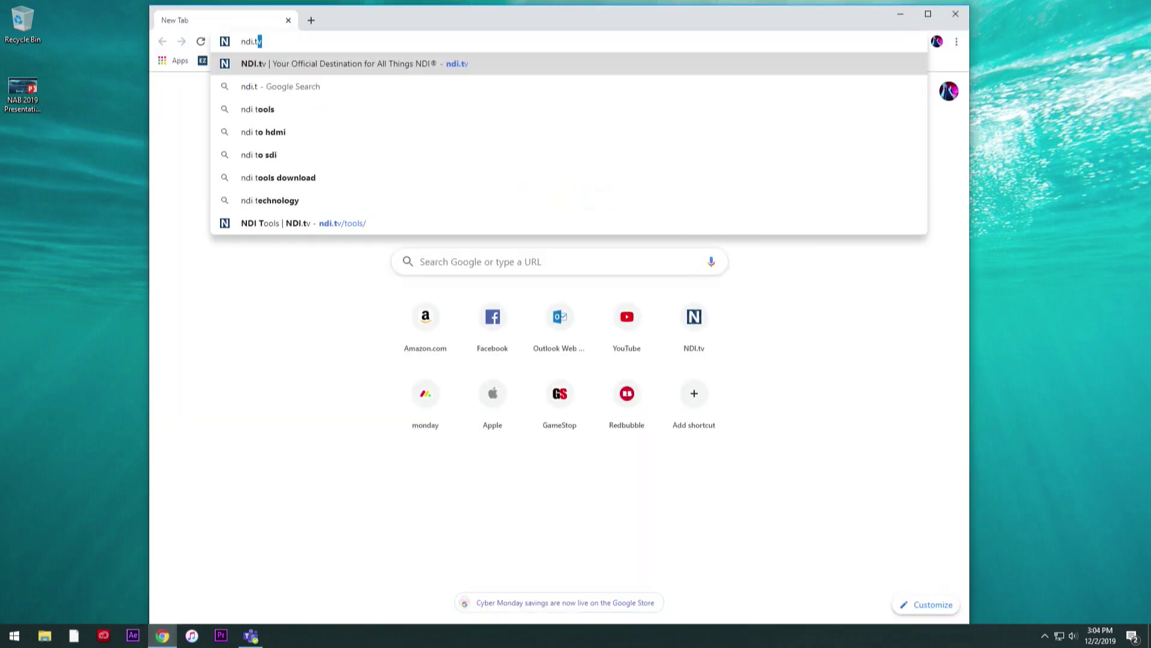
pyautogui.press('Return')
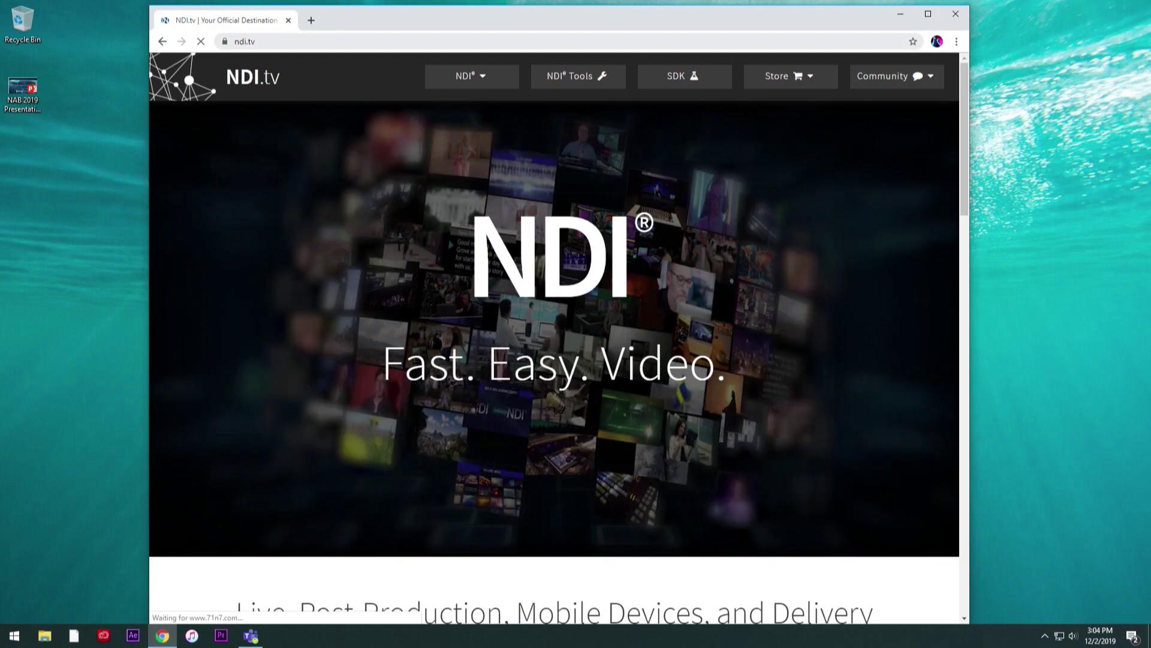
pyautogui.click(585, 80)
pyautogui.scroll(-1, 521, 229)
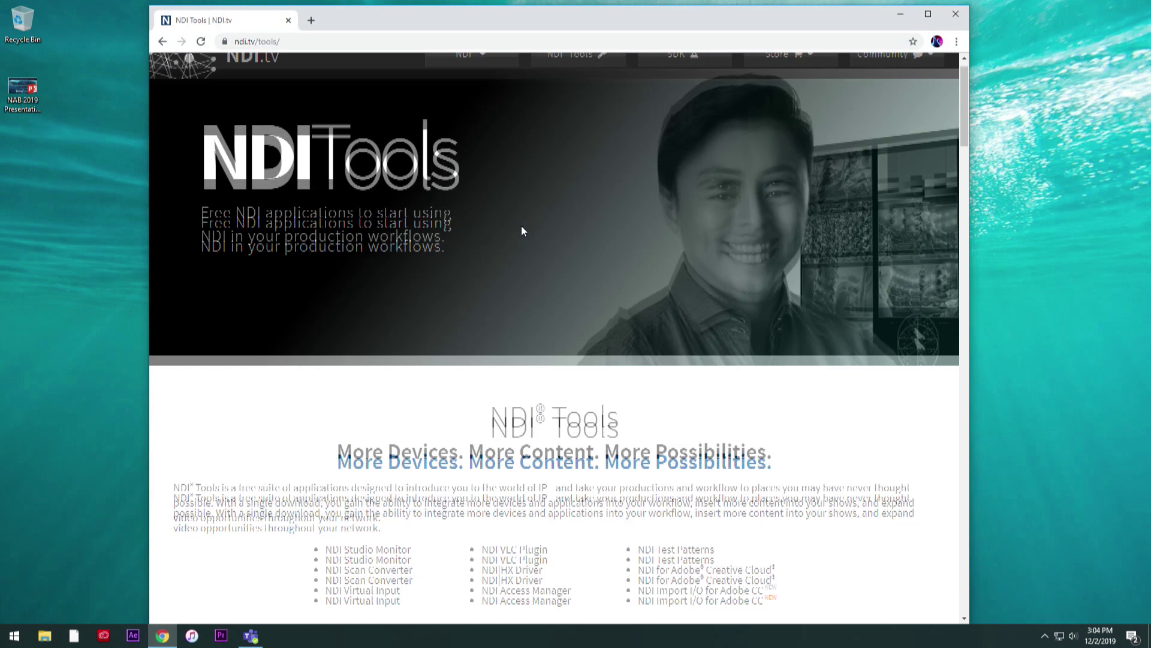
pyautogui.scroll(-1, 522, 229)
pyautogui.scroll(-1, 522, 229)
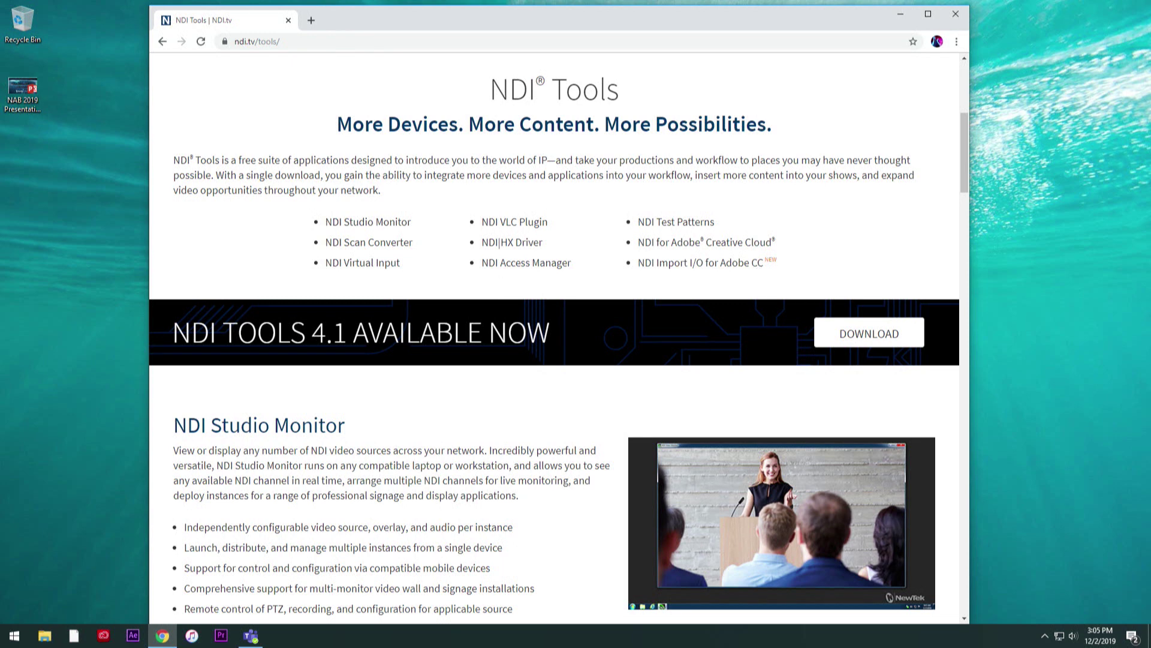
pyautogui.click(902, 15)
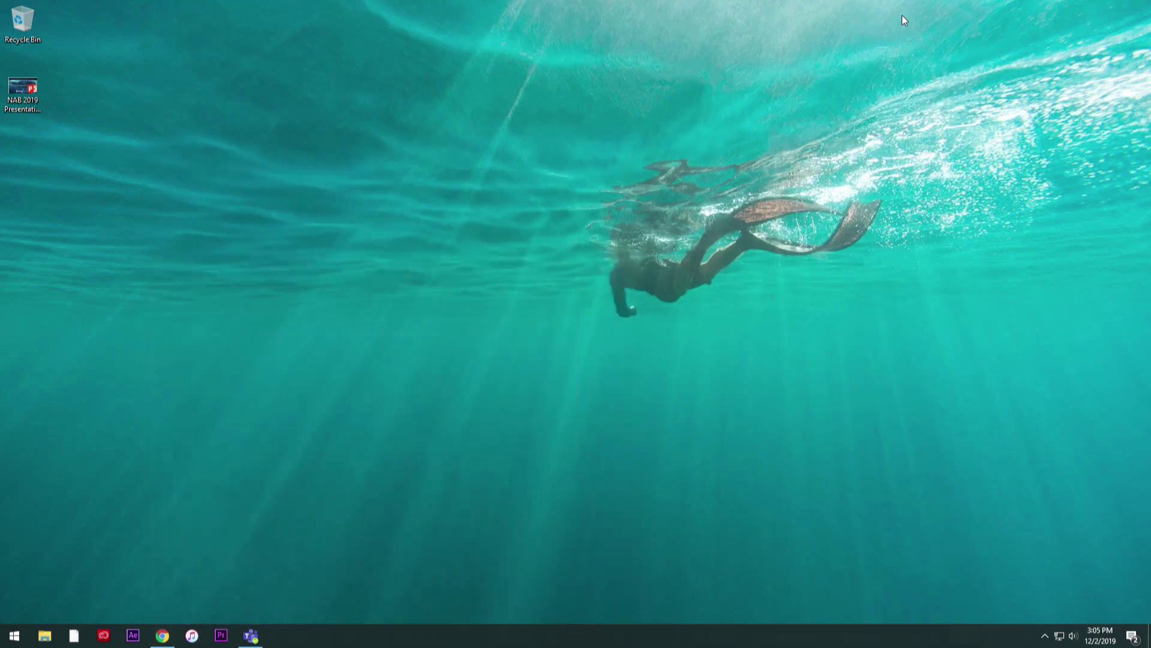
# Check the NDI 4 Tools folder in Start, then reveal NDI Scan Converter among hidden tray icons.
pyautogui.click(16, 635)
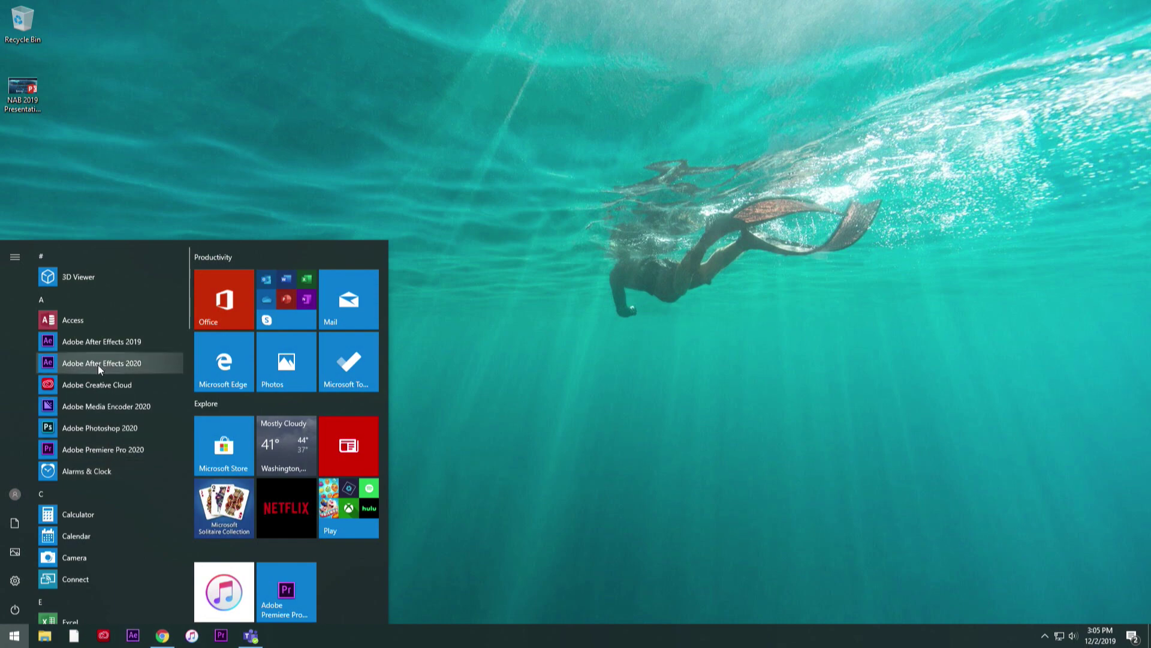
pyautogui.scroll(-3, 98, 364)
pyautogui.scroll(-3, 98, 364)
pyautogui.scroll(-3, 98, 364)
pyautogui.scroll(-3, 98, 365)
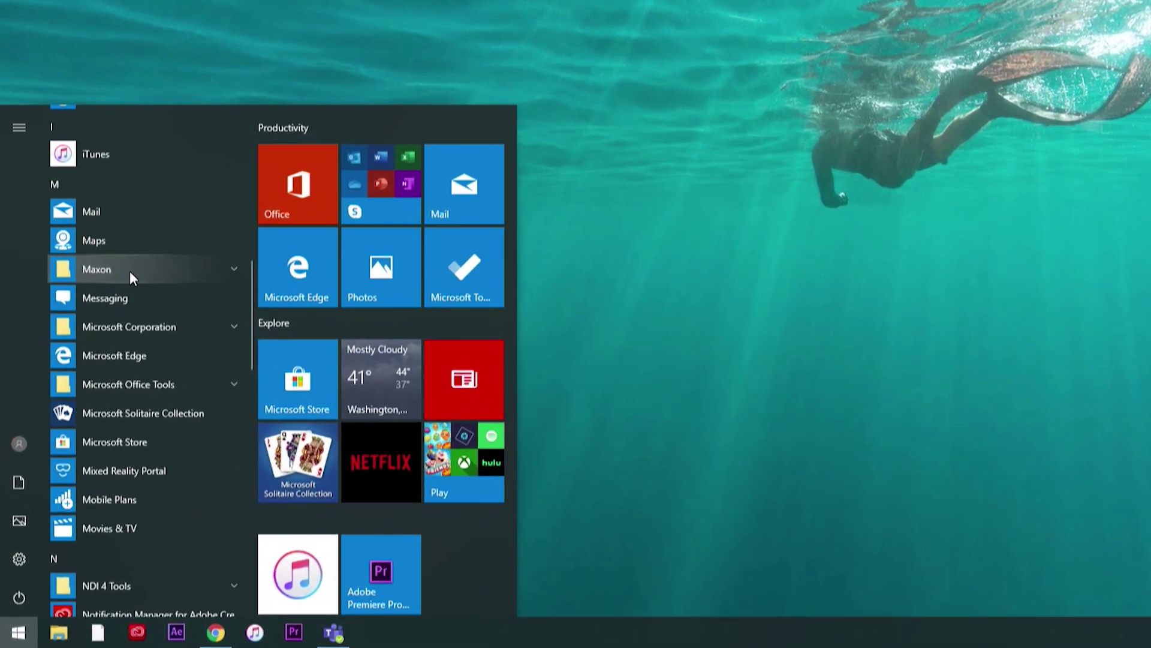
pyautogui.scroll(-2, 98, 365)
pyautogui.click(166, 319)
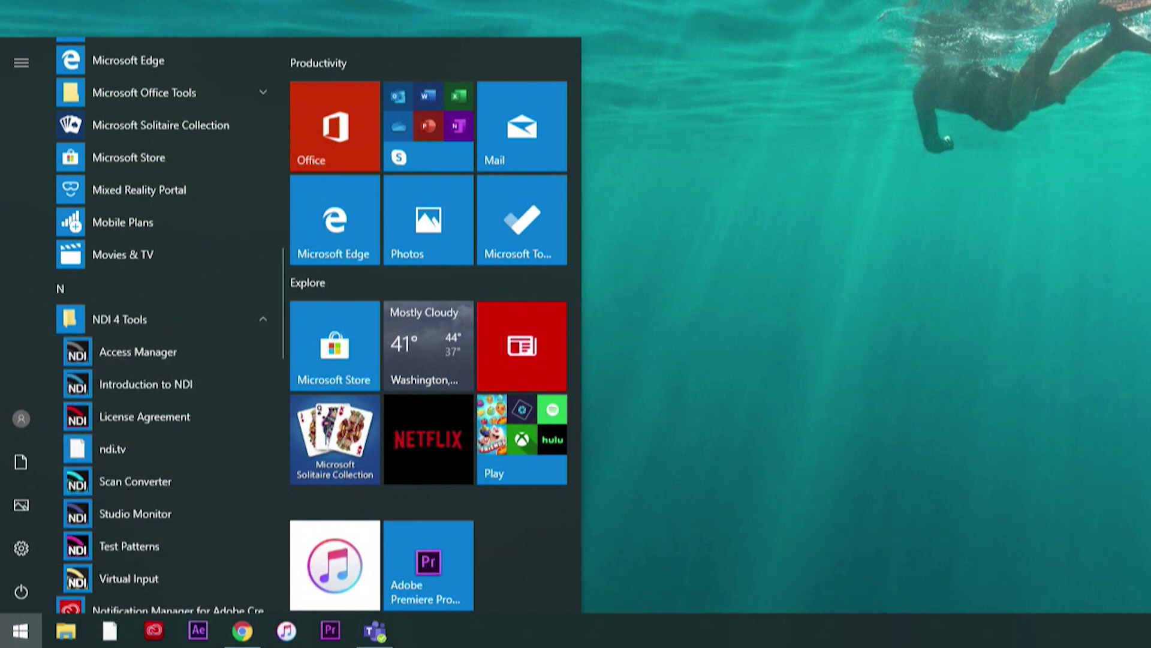
pyautogui.click(826, 319)
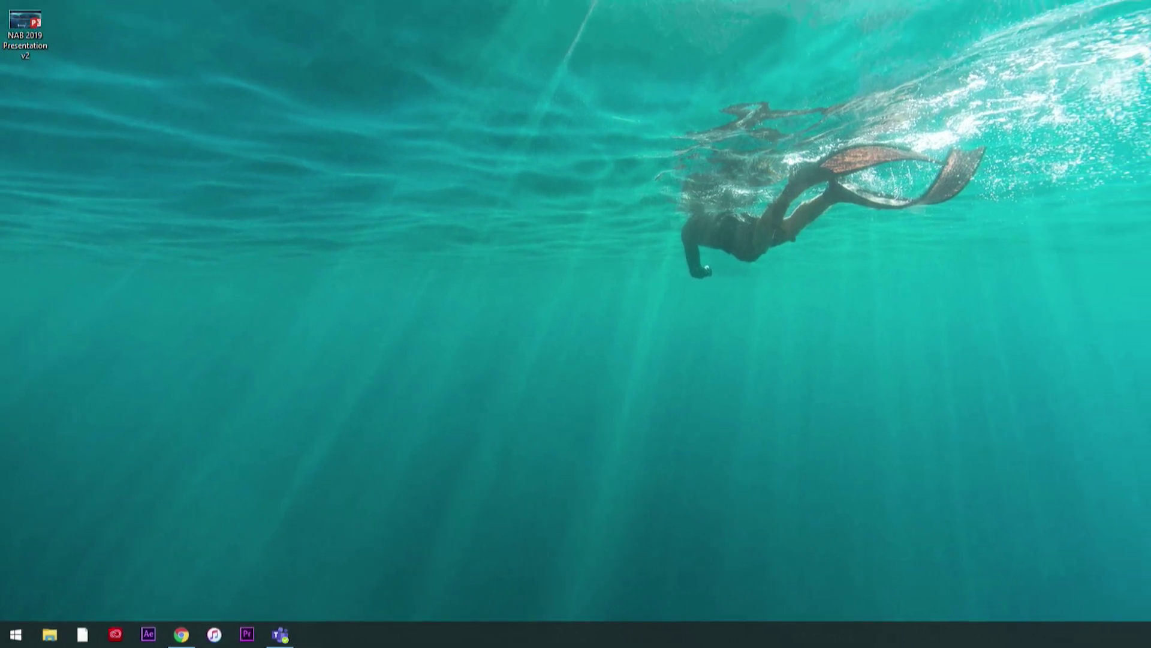
pyautogui.click(1045, 637)
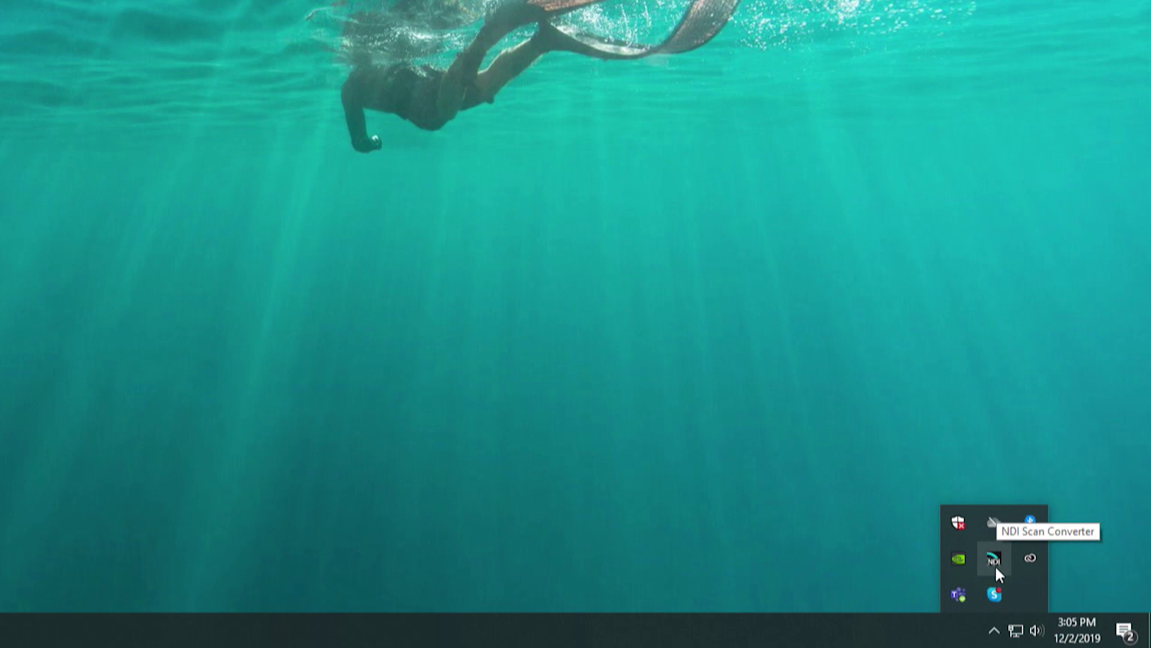
pyautogui.rightClick(995, 560)
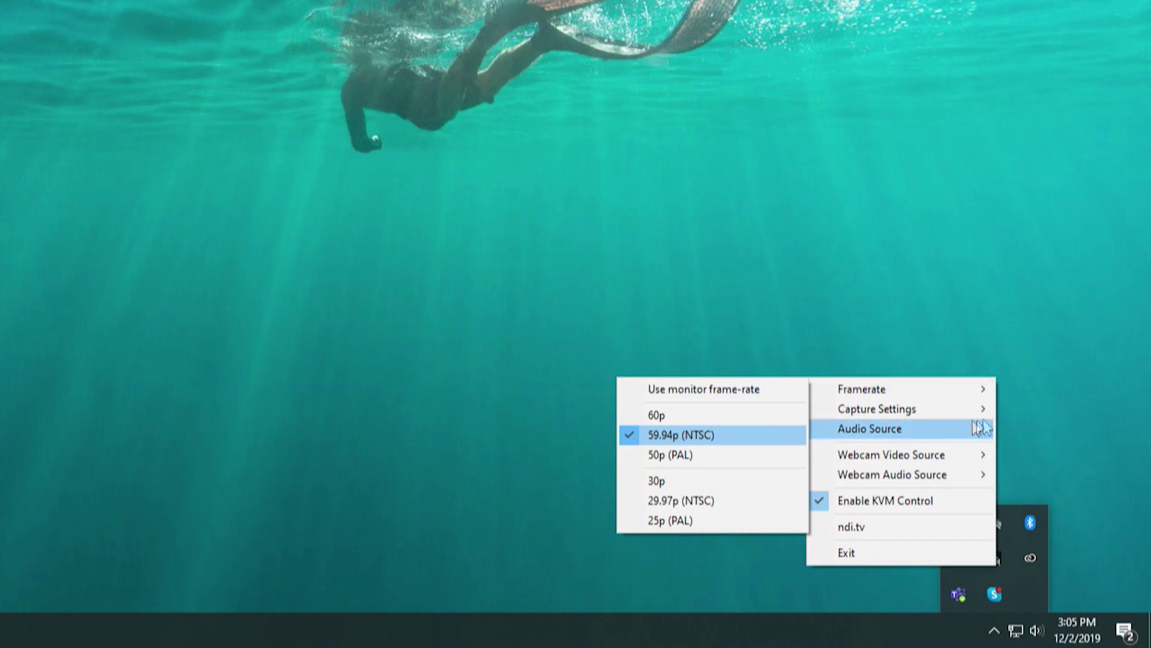
pyautogui.moveTo(910, 437)
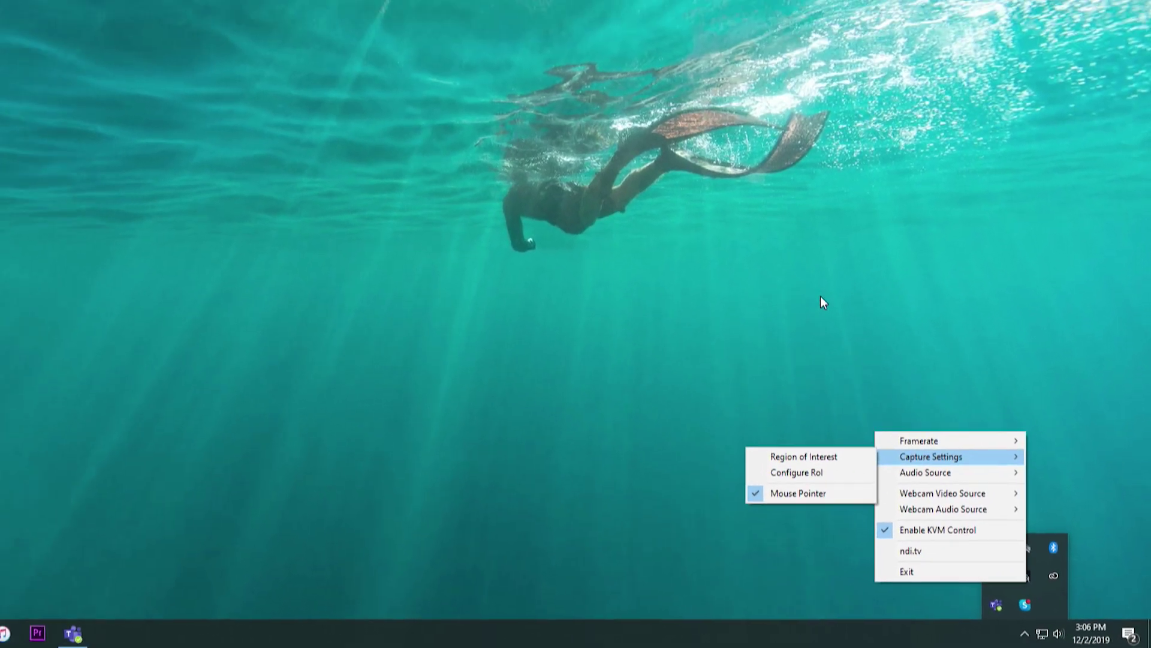
pyautogui.click(820, 302)
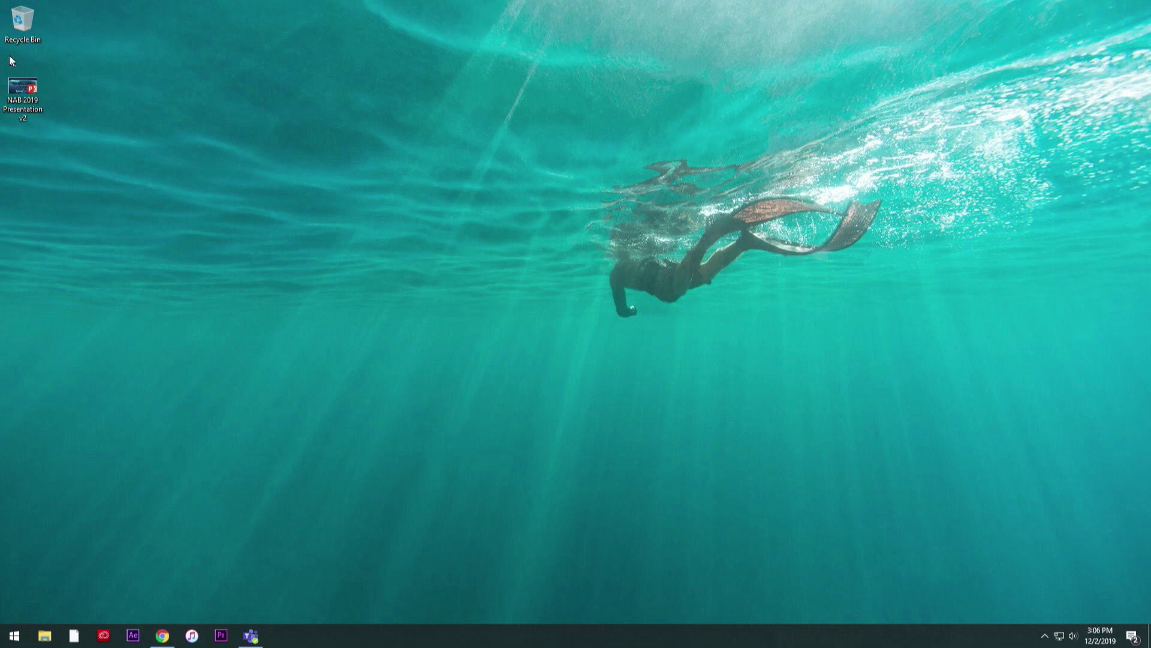
# Open NAB 2019 Presentation v2 and start its slideshow from the beginning.
pyautogui.doubleClick(30, 89)
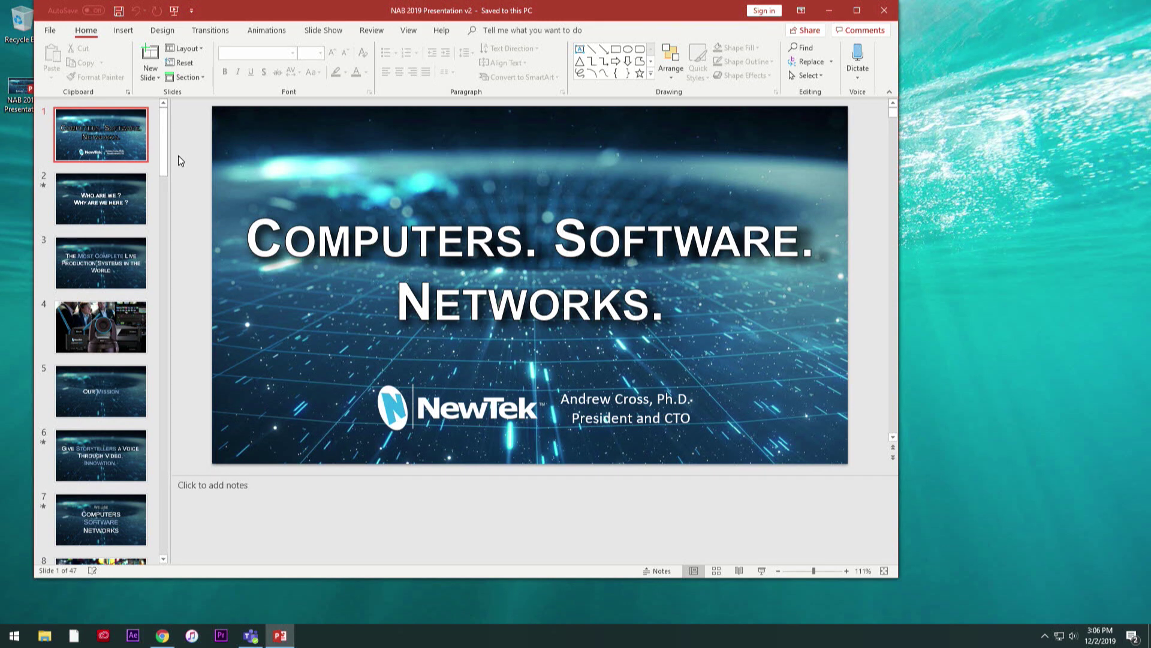
pyautogui.click(174, 12)
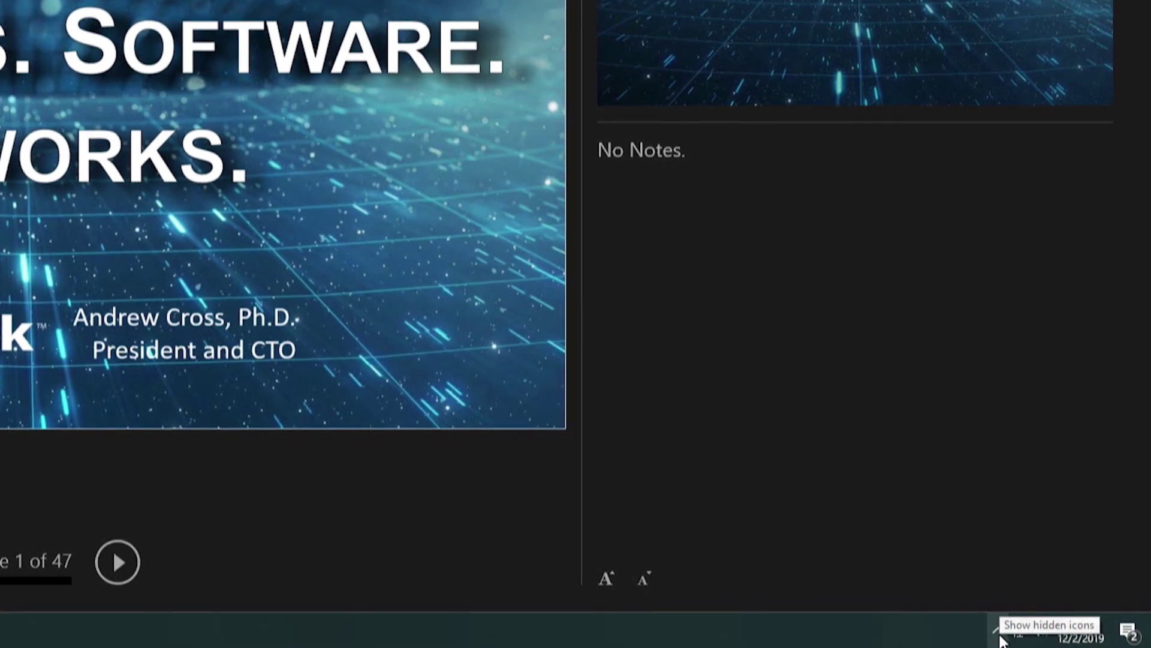
# Turn off Mouse Pointer capture in NDI Scan Converter's Capture Settings.
pyautogui.click(998, 630)
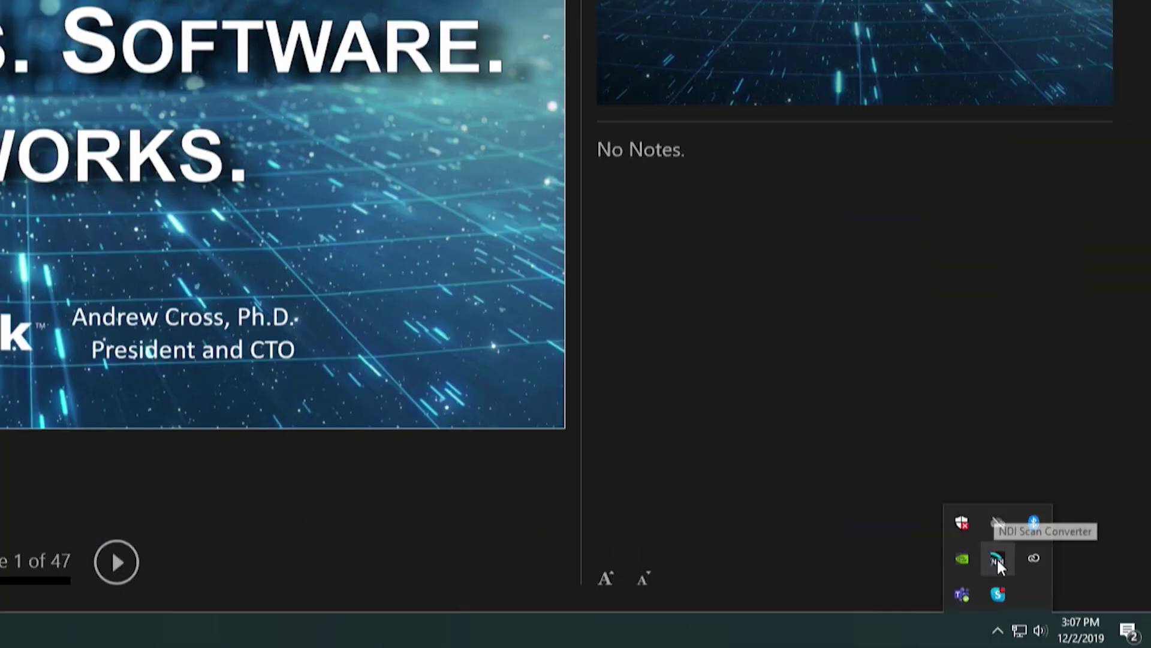
pyautogui.rightClick(997, 557)
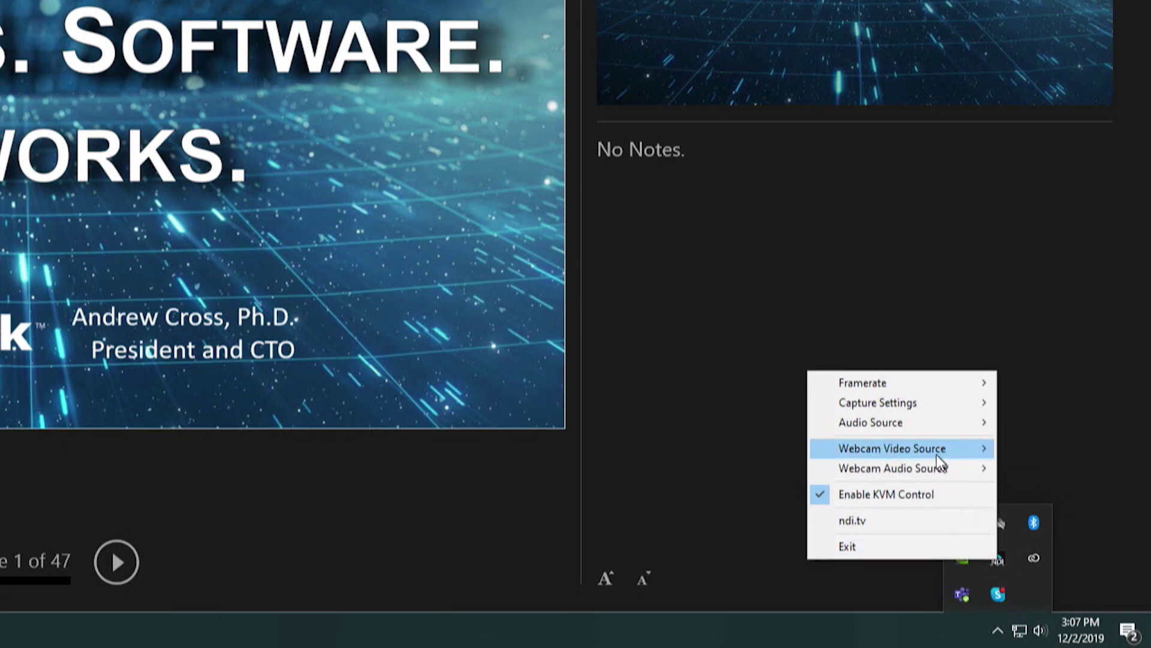
pyautogui.moveTo(879, 403)
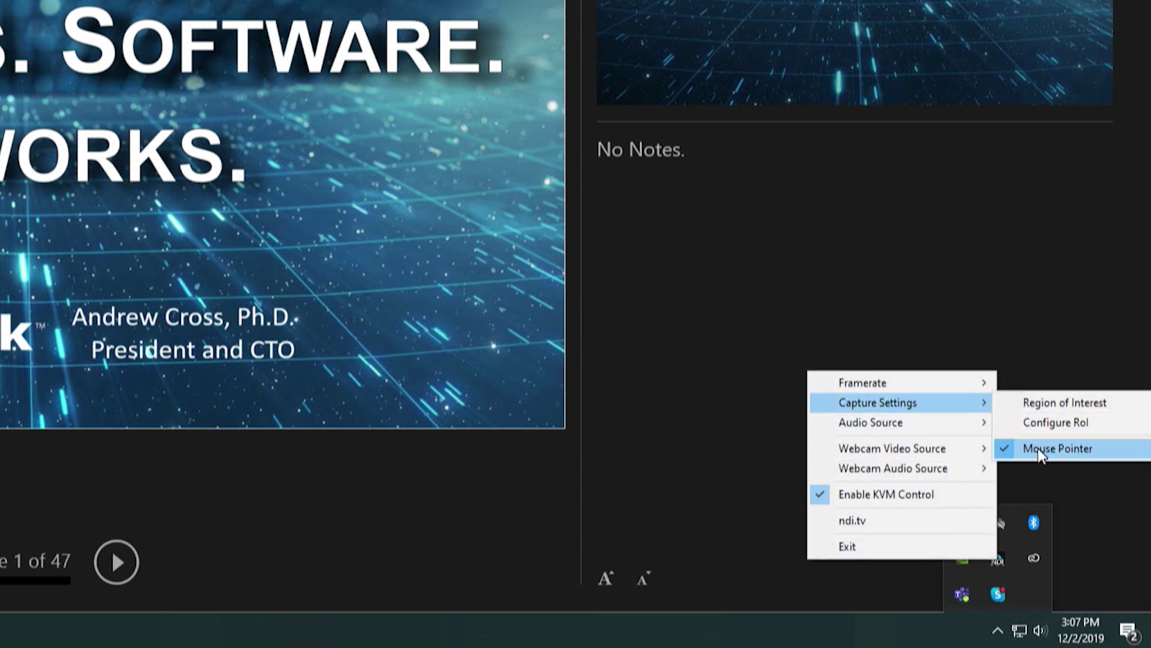
pyautogui.click(1037, 448)
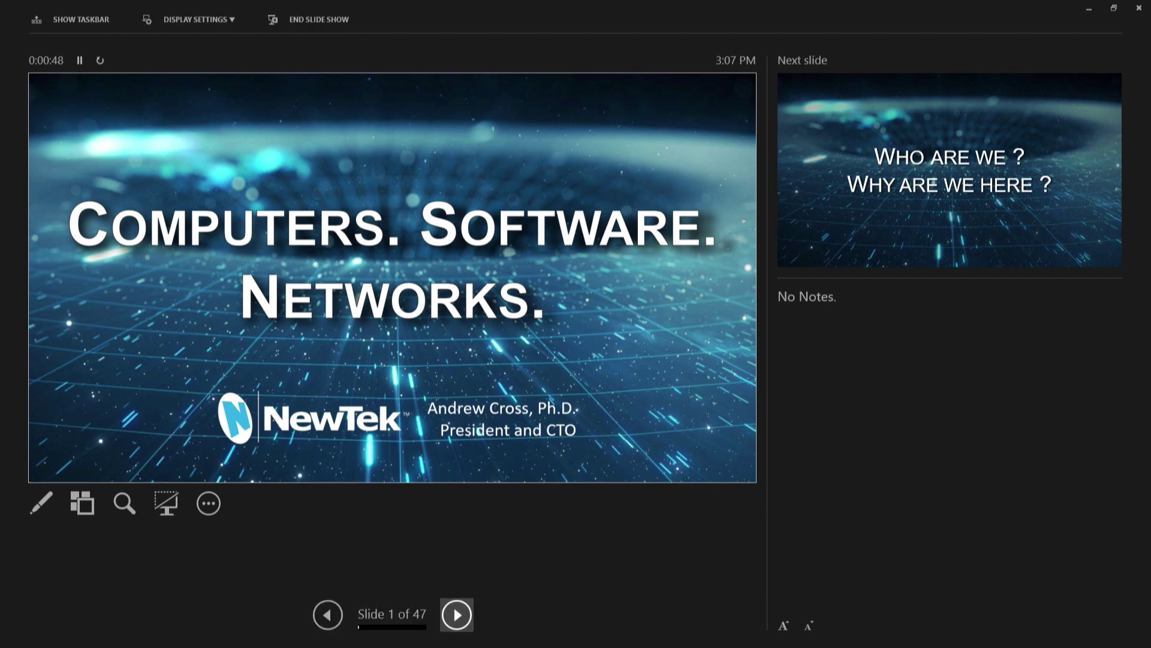
# Step the slideshow forward to slide 2, then back to the opening slide.
pyautogui.click(457, 614)
pyautogui.click(456, 614)
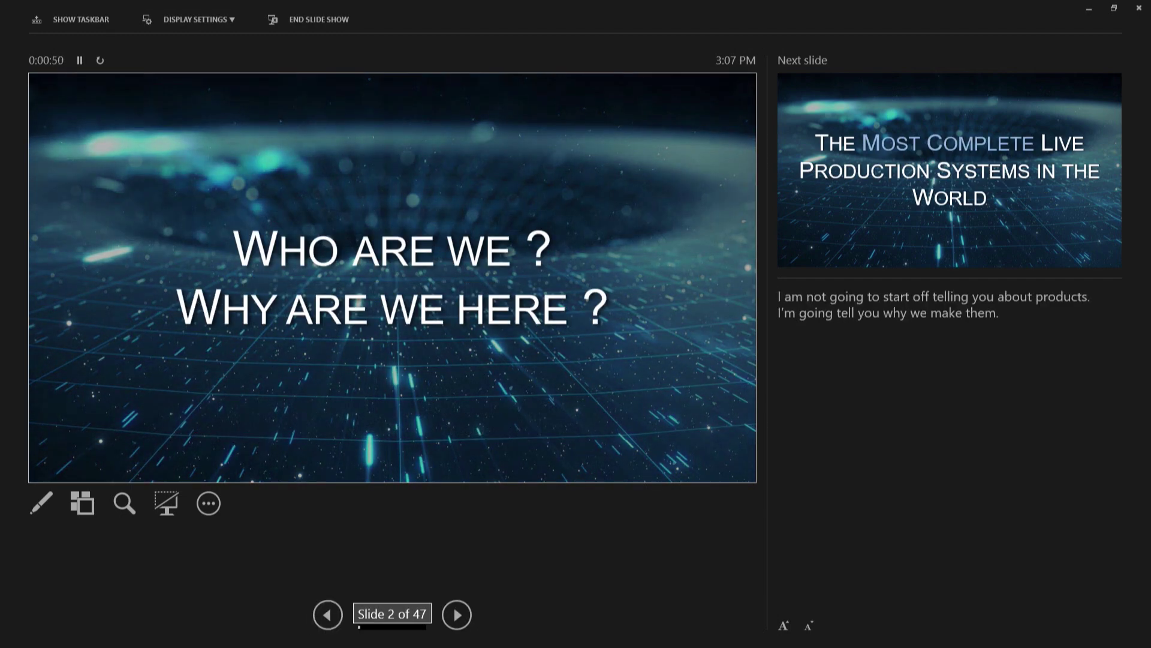
pyautogui.click(327, 614)
pyautogui.press('Right')
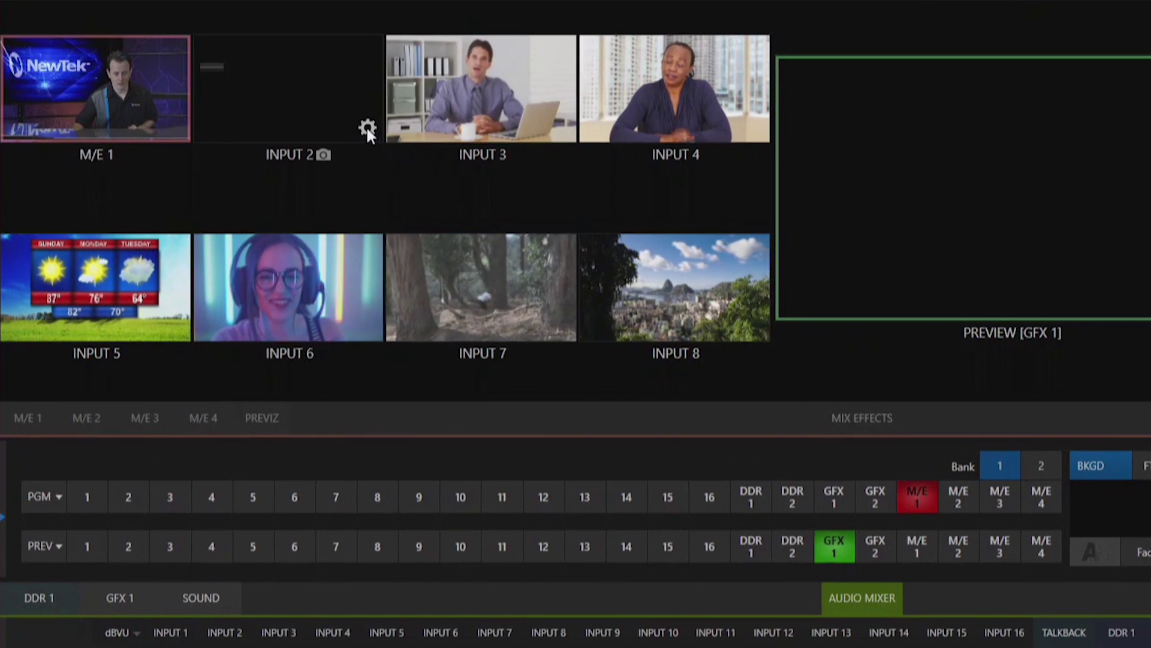
# Set Input 2's source to RICHERICHERICH > NVIDIA GeForce GTX 1650 1 and put Input 2 on Preview.
pyautogui.click(317, 122)
pyautogui.moveTo(349, 216); pyautogui.dragTo(360, 0)
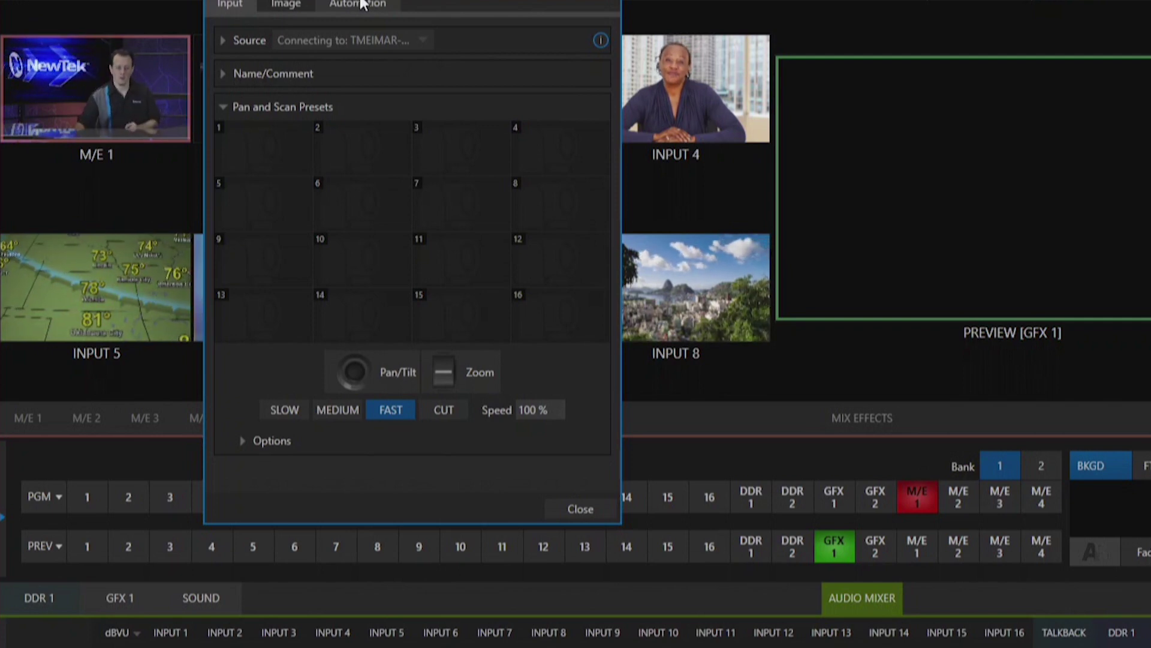
pyautogui.click(222, 41)
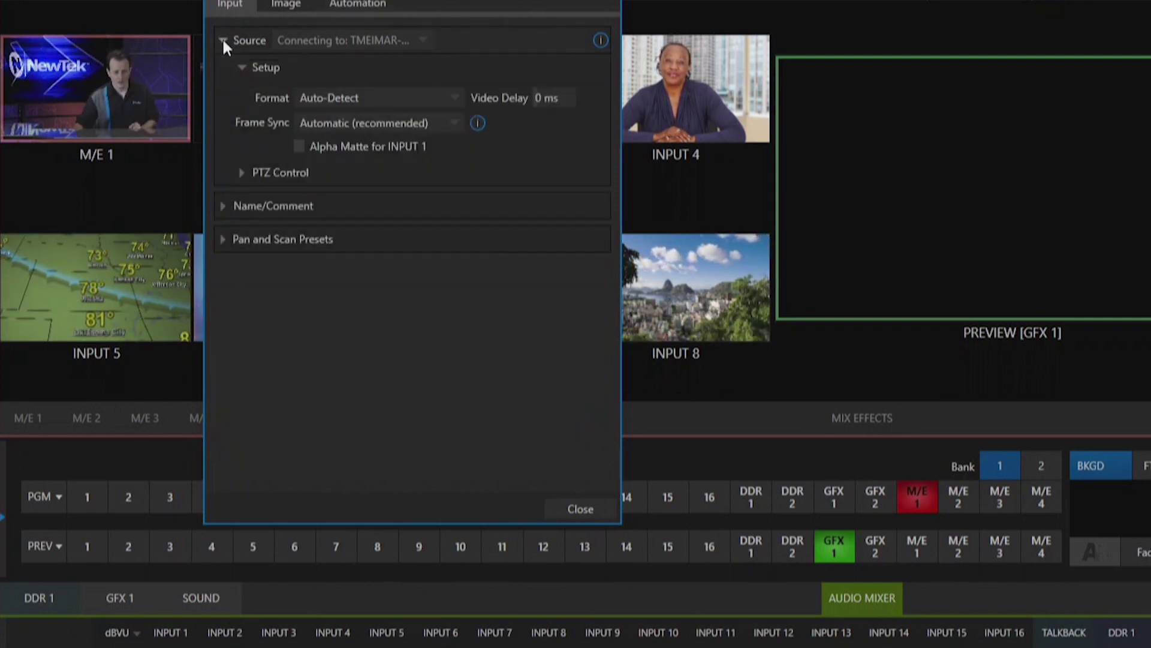
pyautogui.click(363, 40)
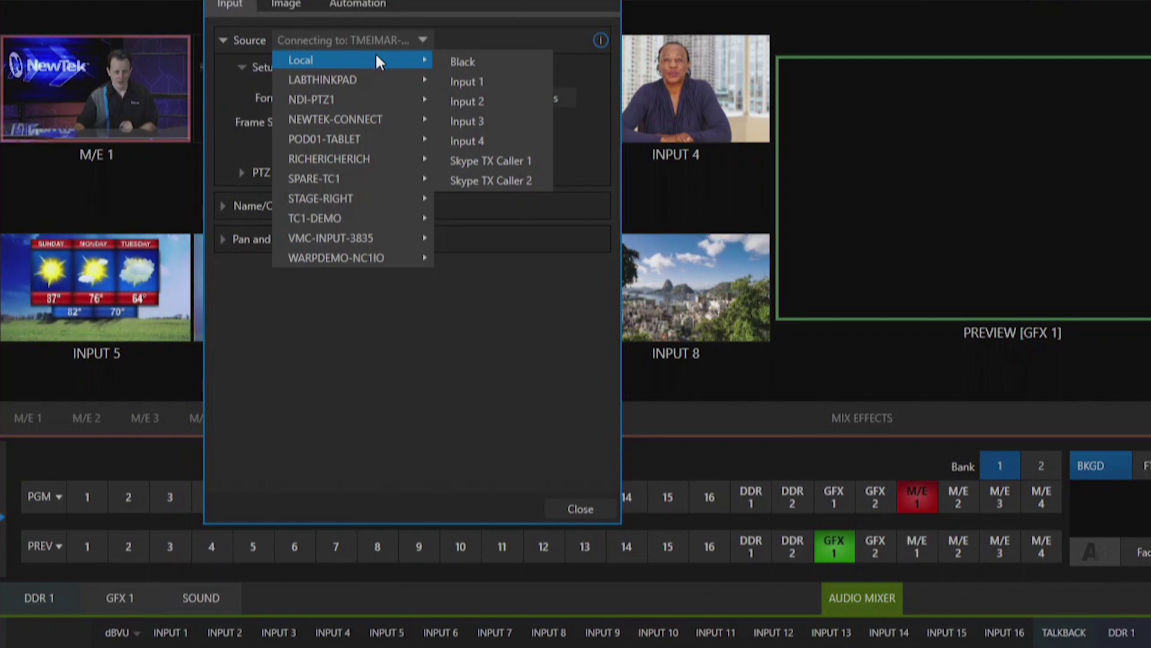
pyautogui.moveTo(329, 159)
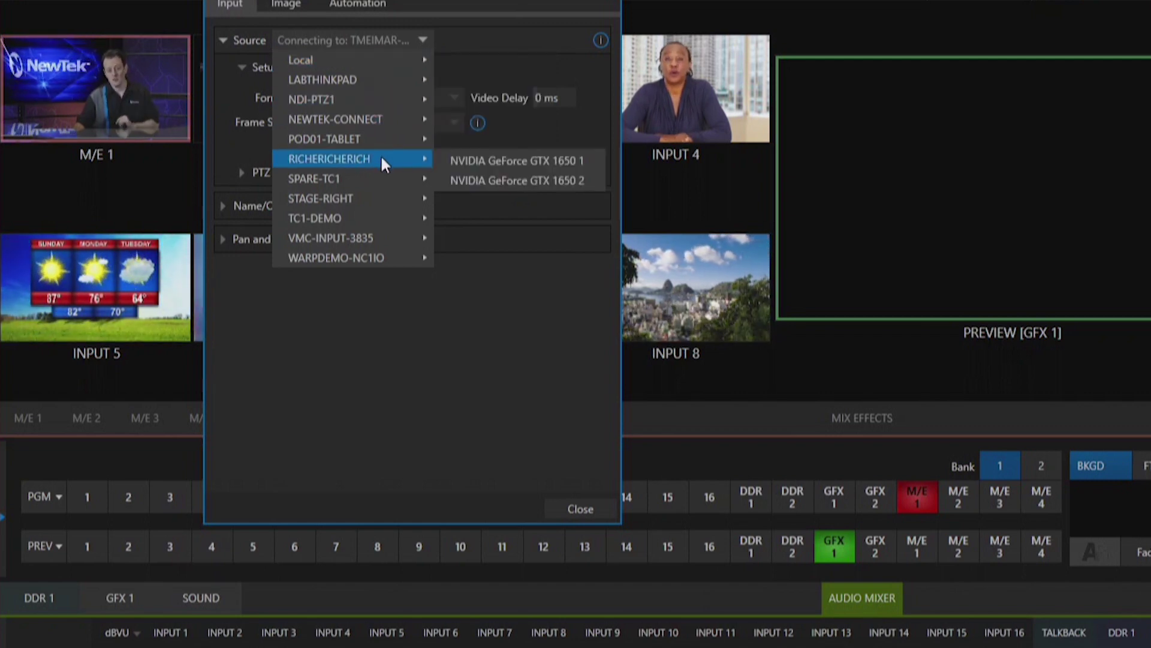
pyautogui.click(489, 163)
pyautogui.click(581, 509)
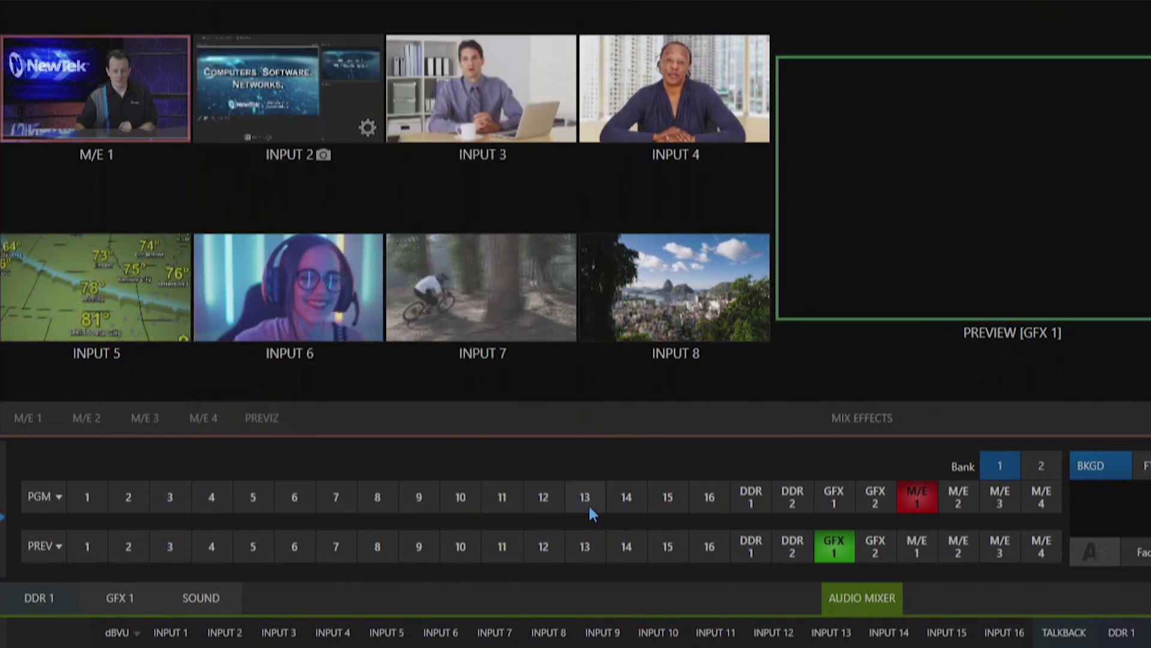
pyautogui.click(128, 548)
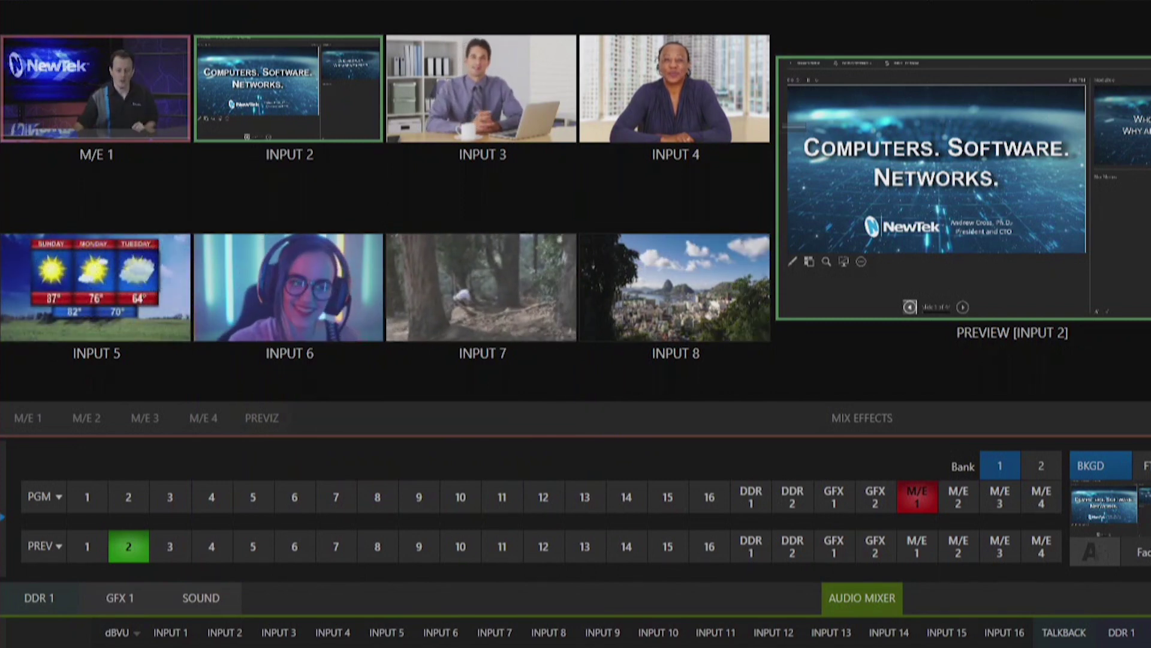
# Switch Input 2's NDI source to RICHERICHERICH > NVIDIA GeForce GTX 1650 2.
pyautogui.moveTo(288, 88)
pyautogui.click(368, 127)
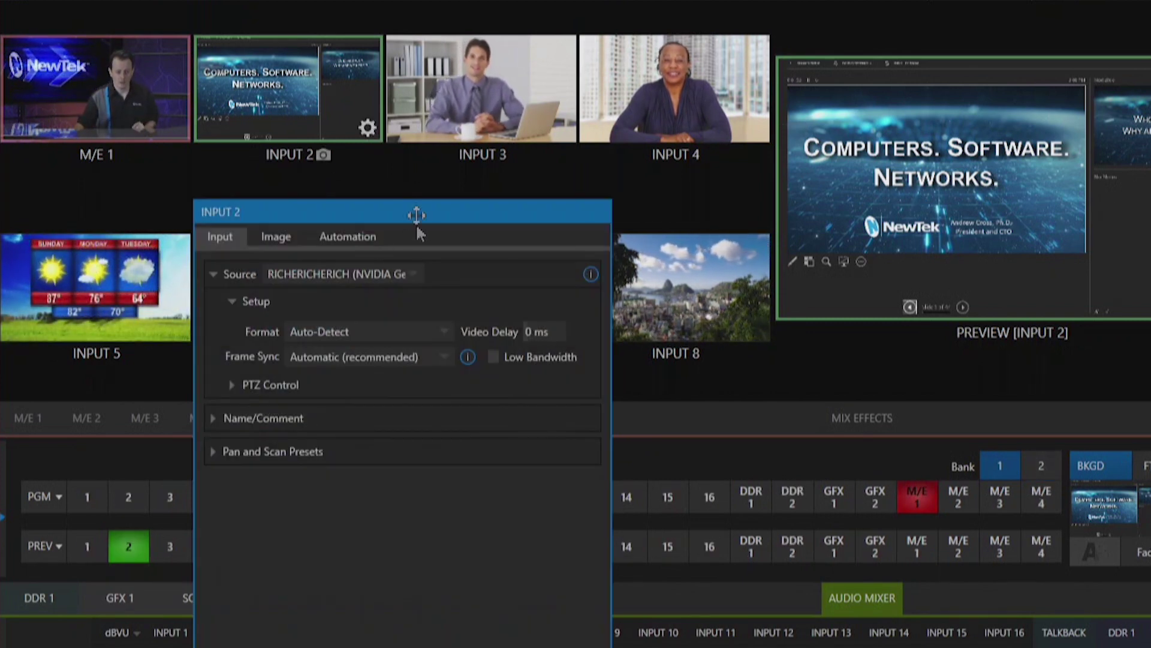
pyautogui.click(351, 280)
pyautogui.moveTo(319, 392)
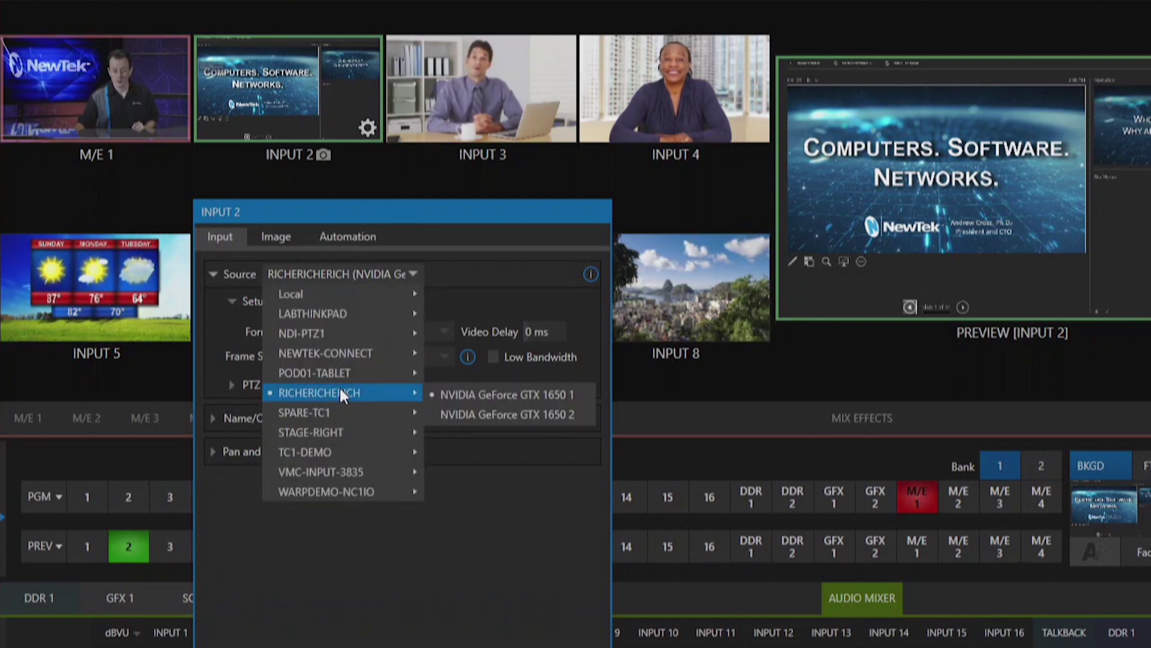
pyautogui.click(531, 414)
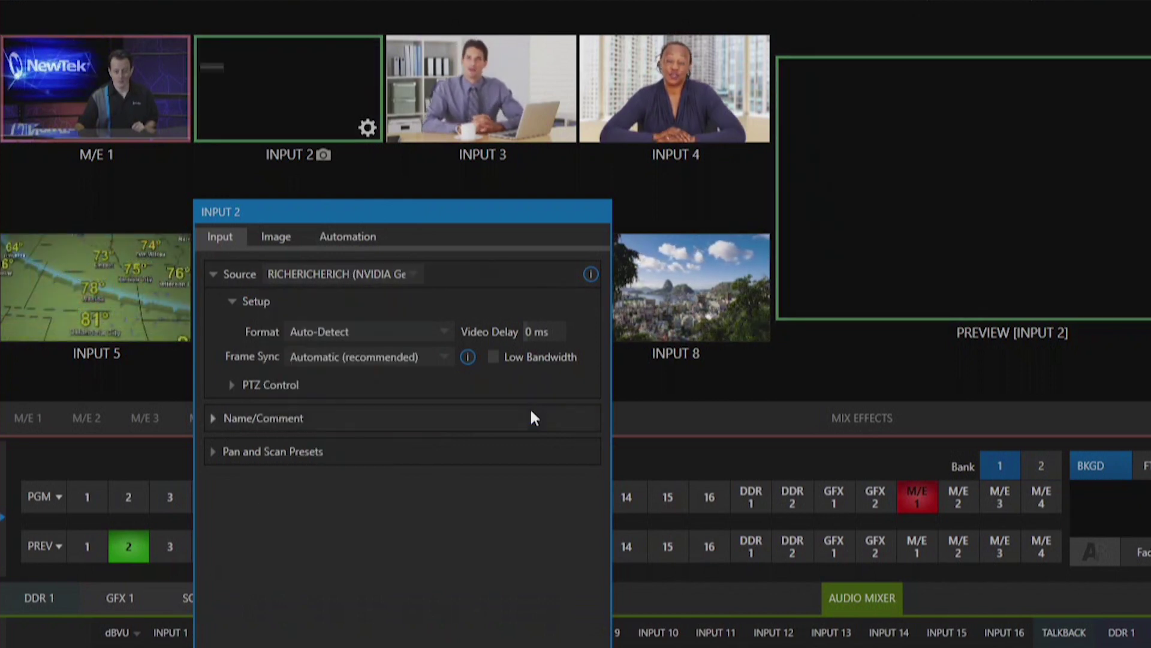